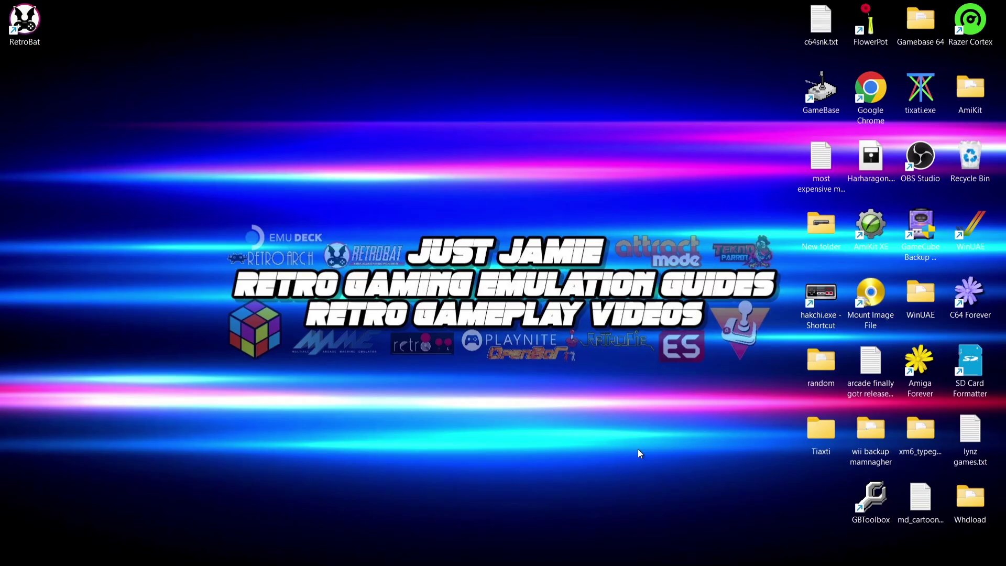
- Go from the retrobat.org download page in Chrome to the Changelog page
click(632, 554)
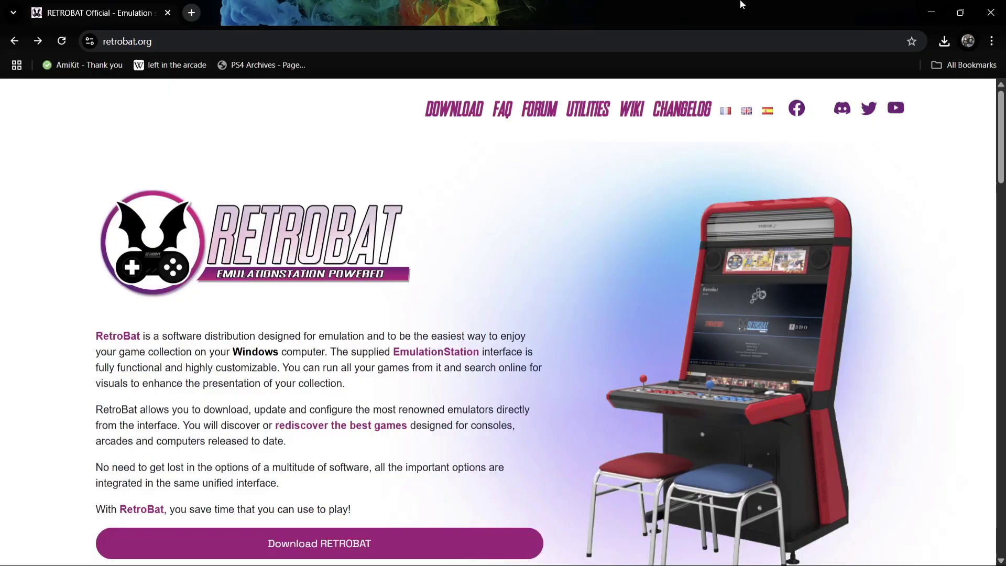
click(319, 546)
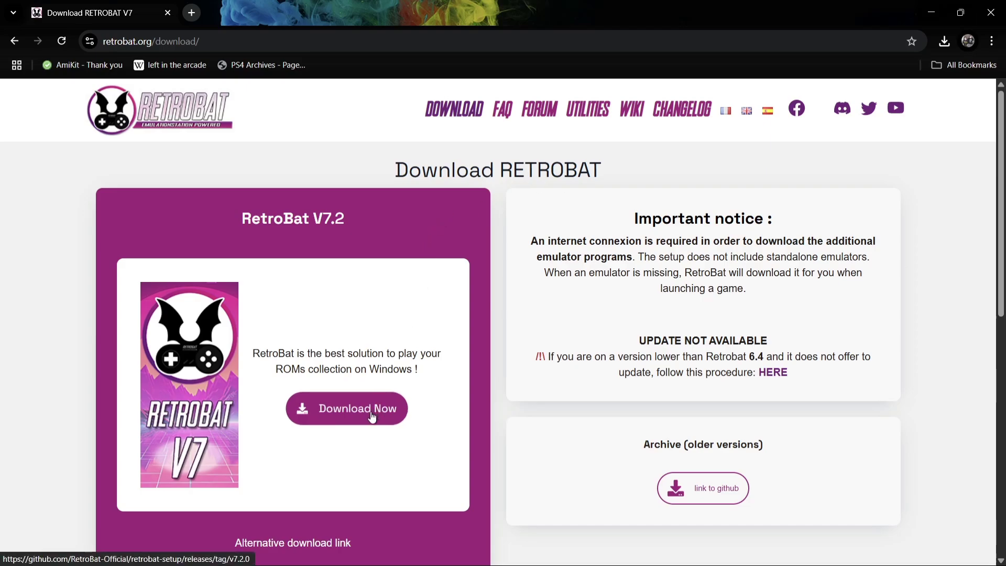
click(690, 120)
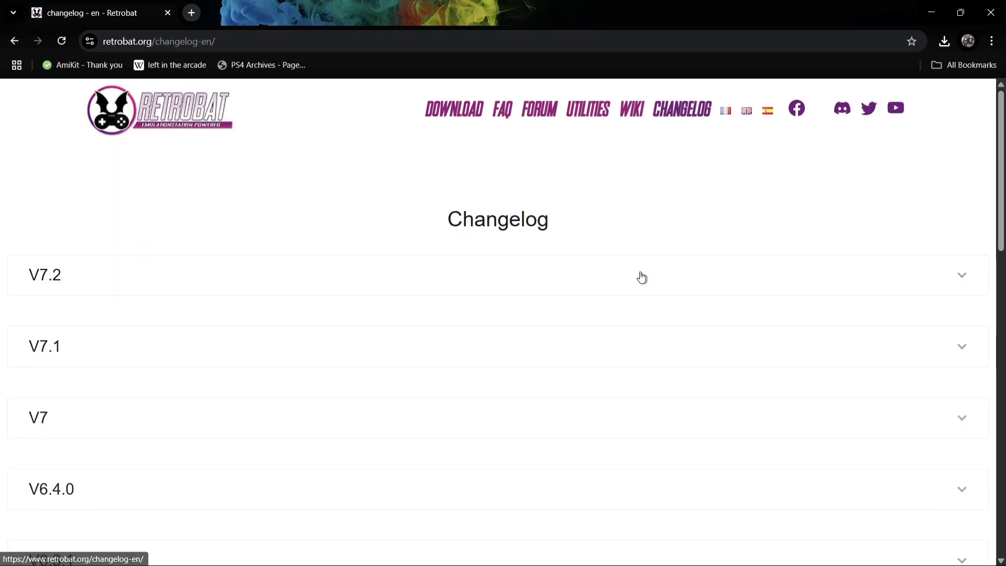
- Expand the V7.2 release notes and read through its Emulators, Fixes and Features sections
click(965, 278)
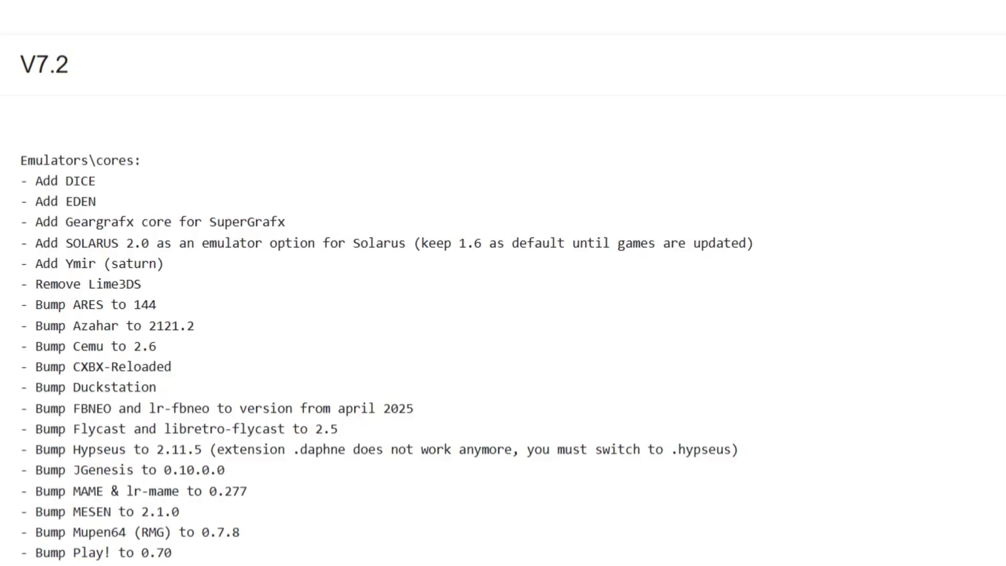
scroll(503, 283, down, 10)
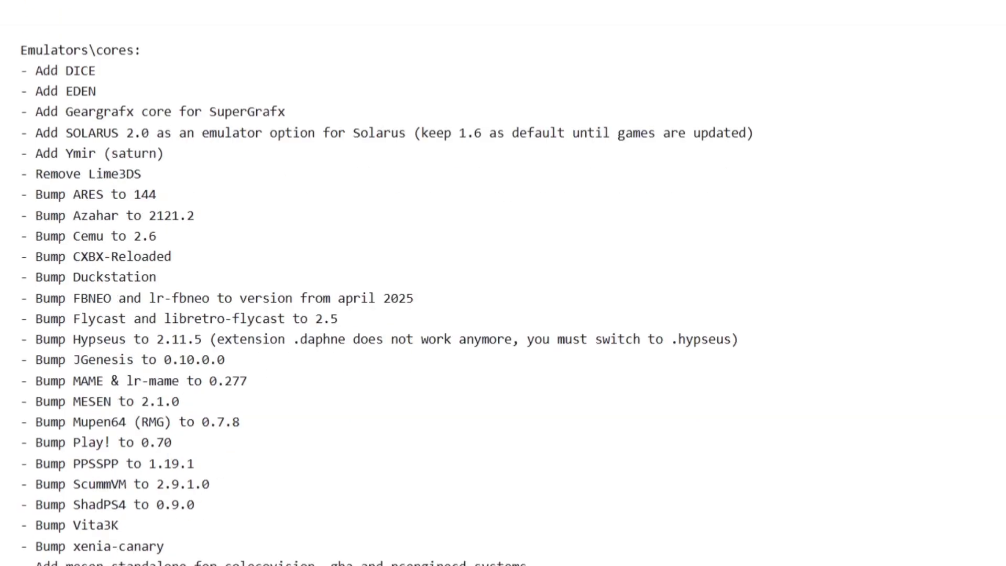
scroll(503, 282, down, 1)
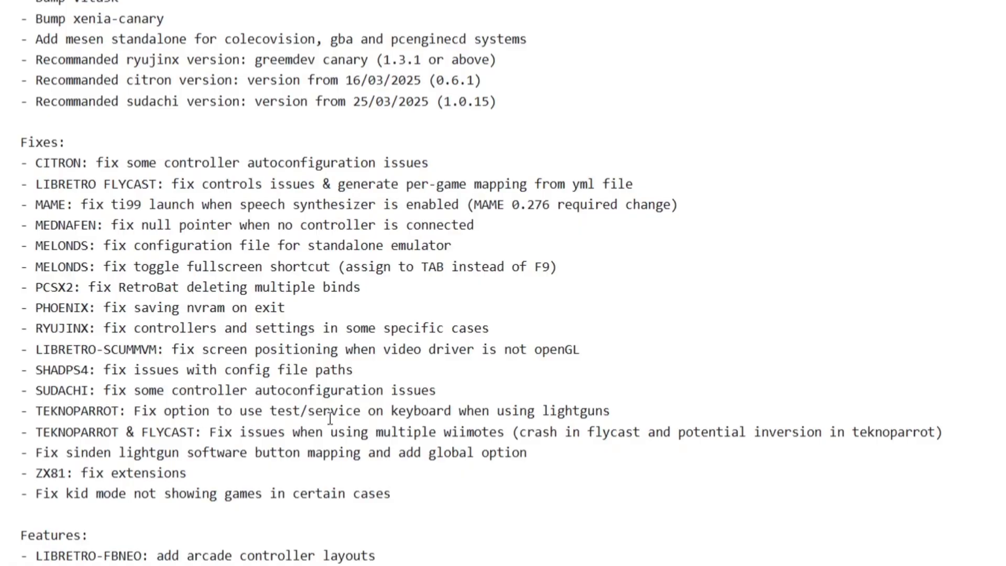
scroll(330, 417, down, 3)
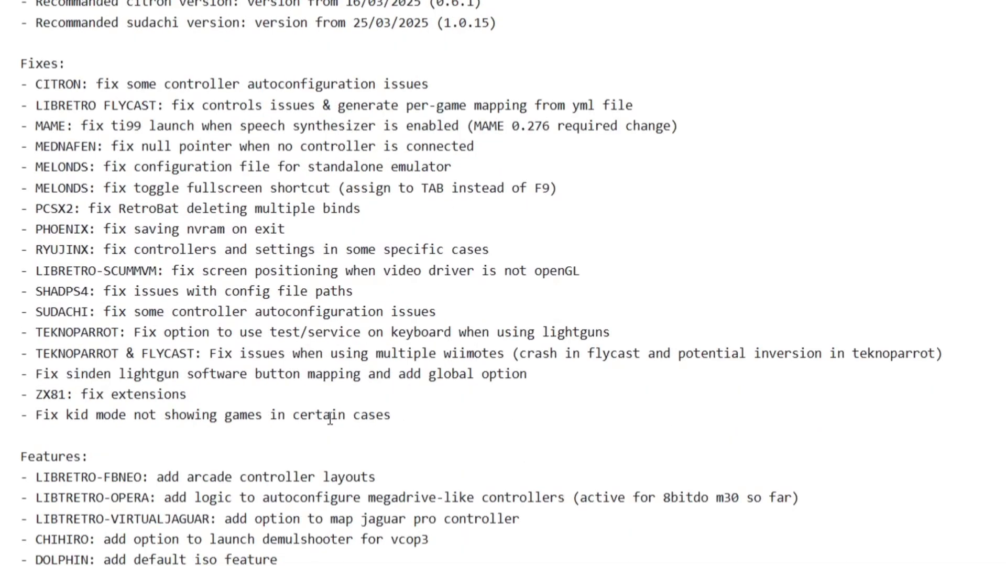
scroll(330, 417, down, 12)
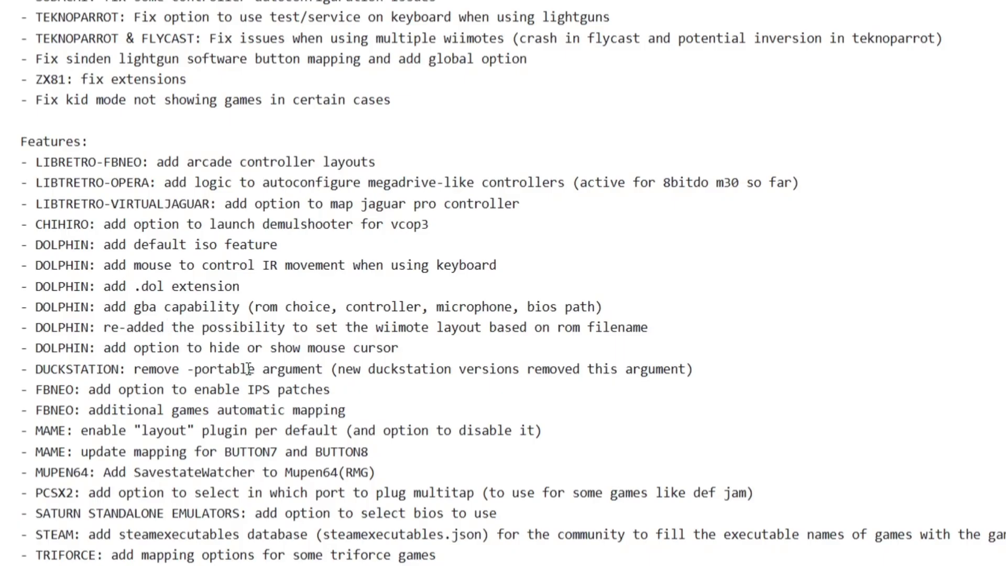
scroll(248, 369, down, 6)
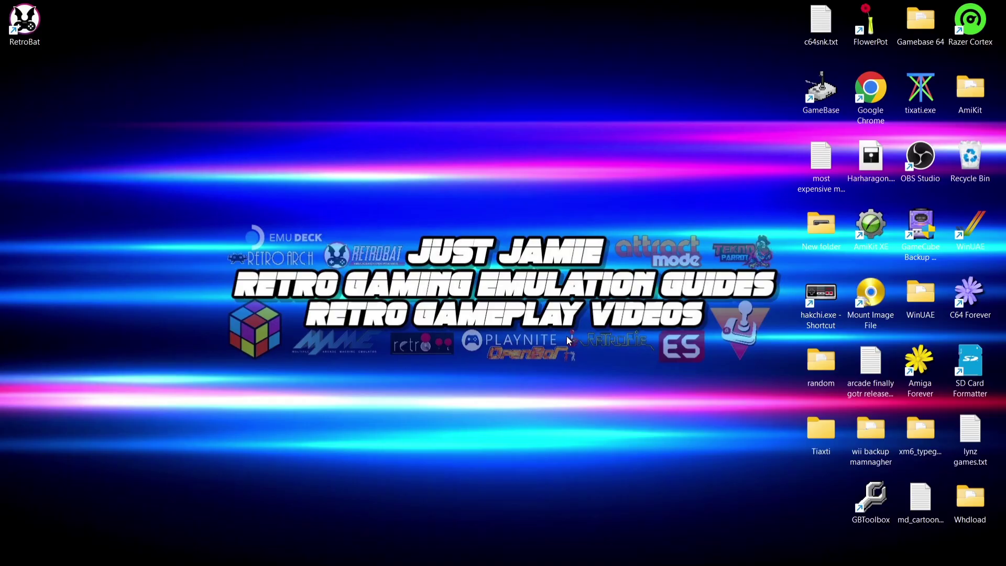
- Launch RetroBat from the desktop and bring up its main menu showing V7.1.0-stable-win64
double_click(24, 21)
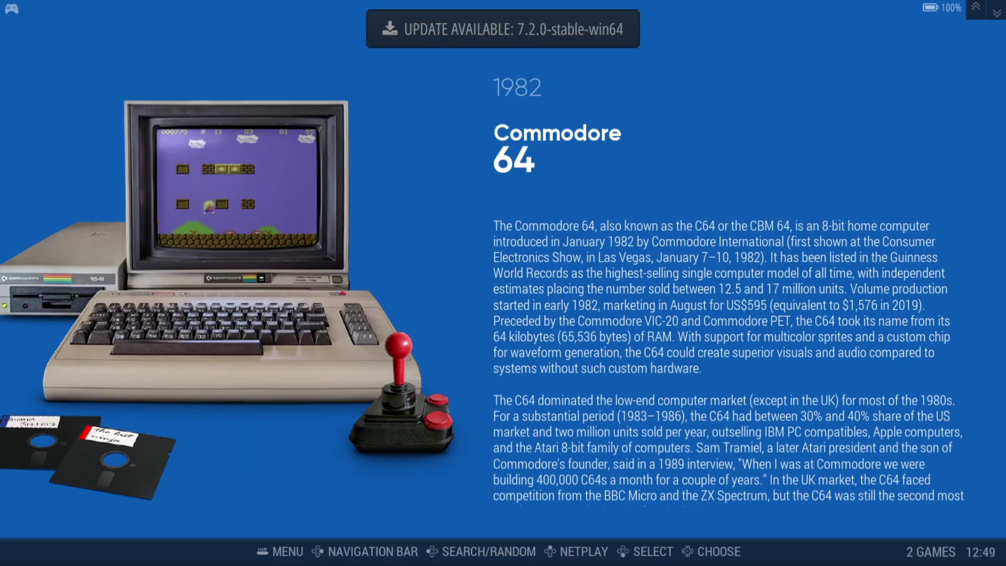
key(Escape)
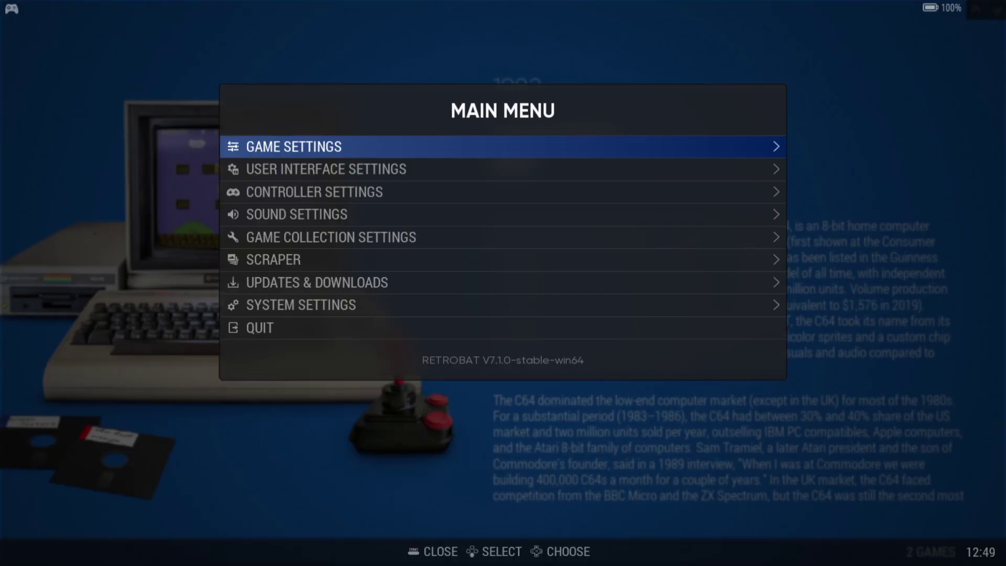
- In Updates & Downloads, keep UPDATE TYPE on STABLE after trying BETA, then start the update
key(Down)
key(Down)
key(Down)
key(Down)
key(Down)
key(Down)
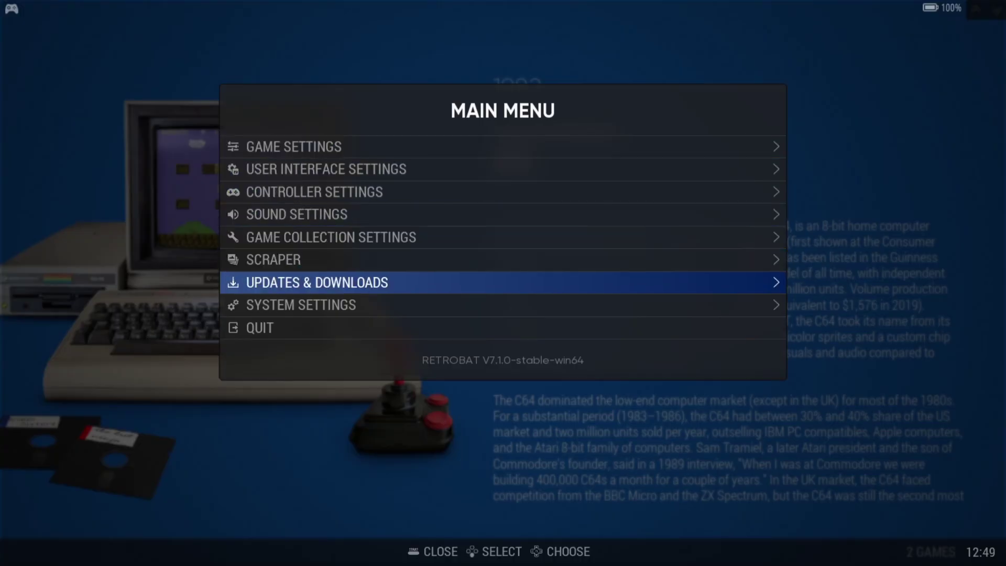
key(Return)
key(Down)
key(Down)
key(Down)
key(Down)
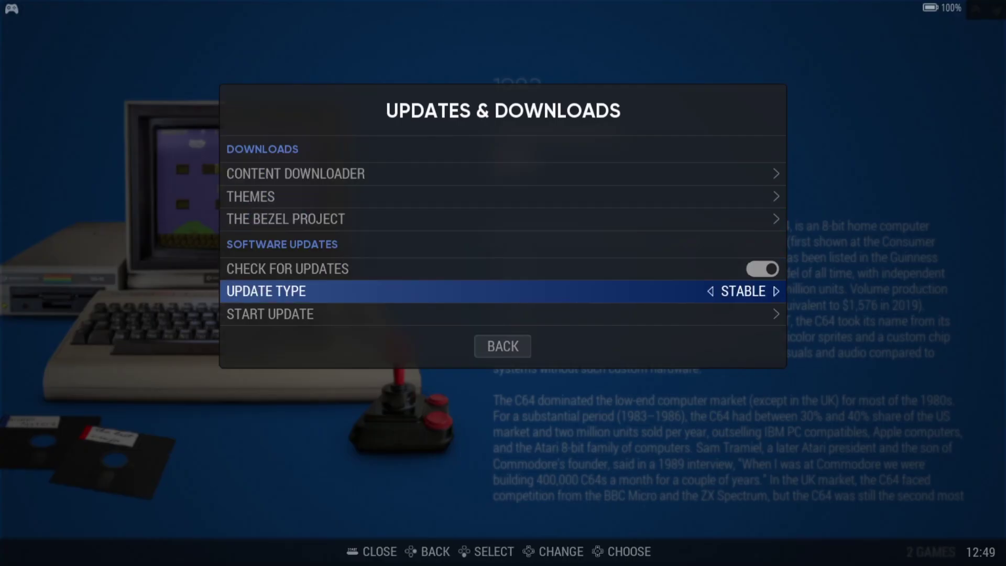
key(Right)
key(Left)
key(Down)
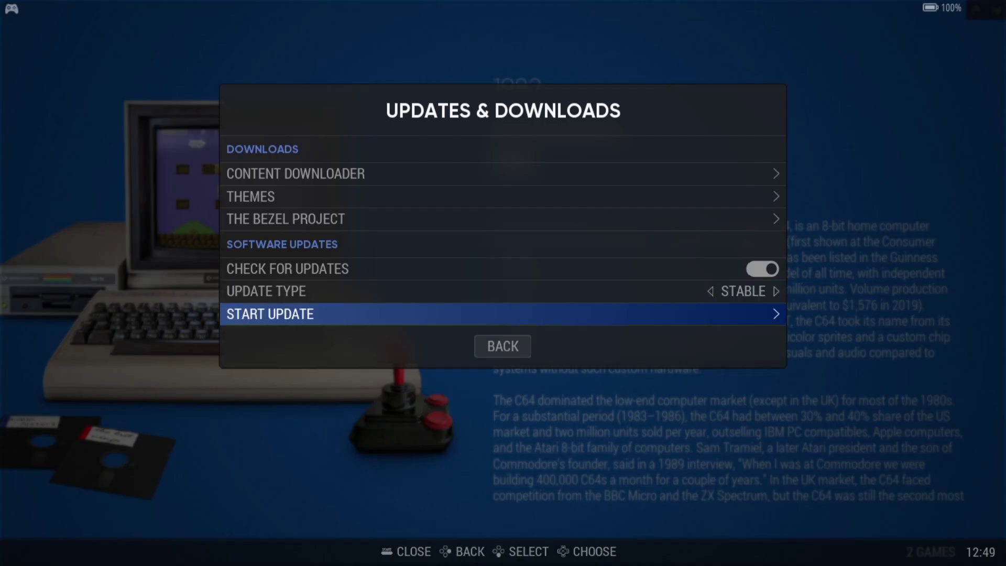
key(Return)
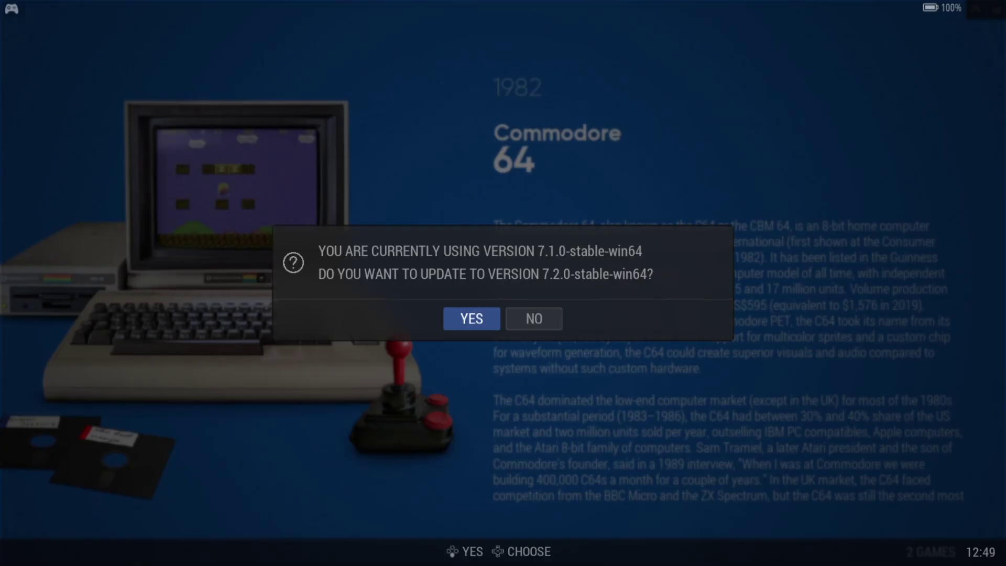
- Confirm the update to 7.2.0-stable-win64 and return to the system view while it downloads
key(Return)
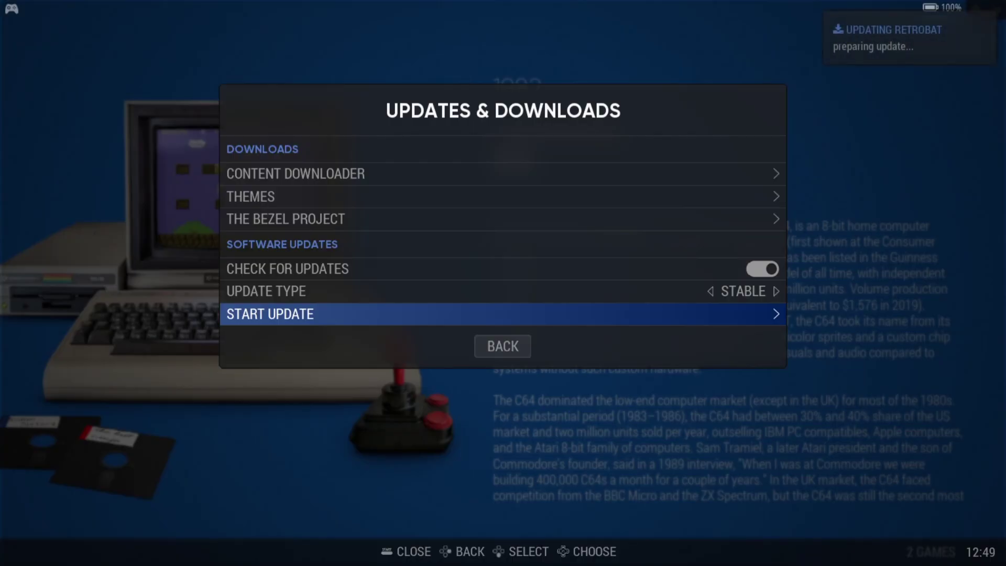
key(Escape)
key(Escape)
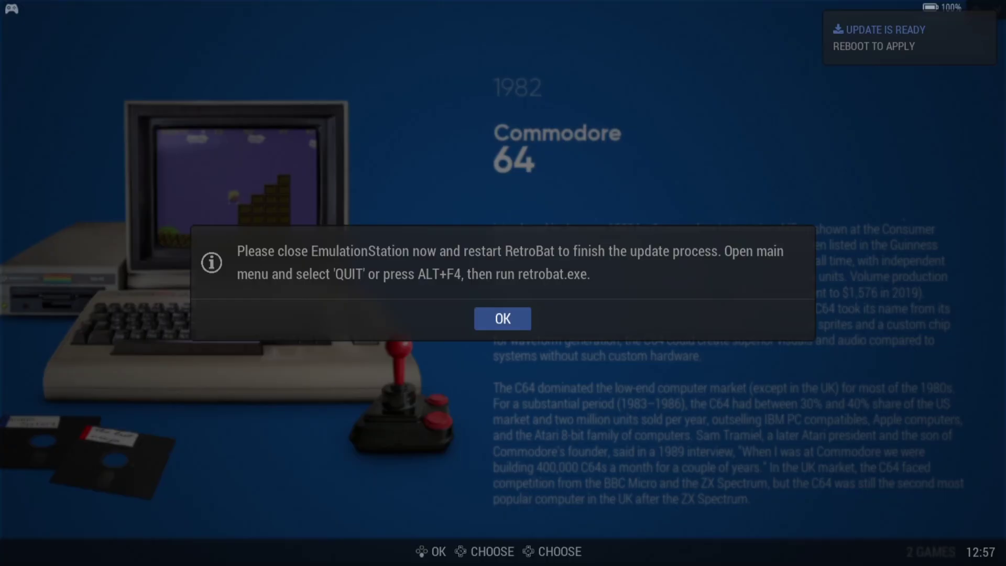
- Quit and relaunch RetroBat, then confirm the main menu shows V7.2.0-stable-win64
key(Return)
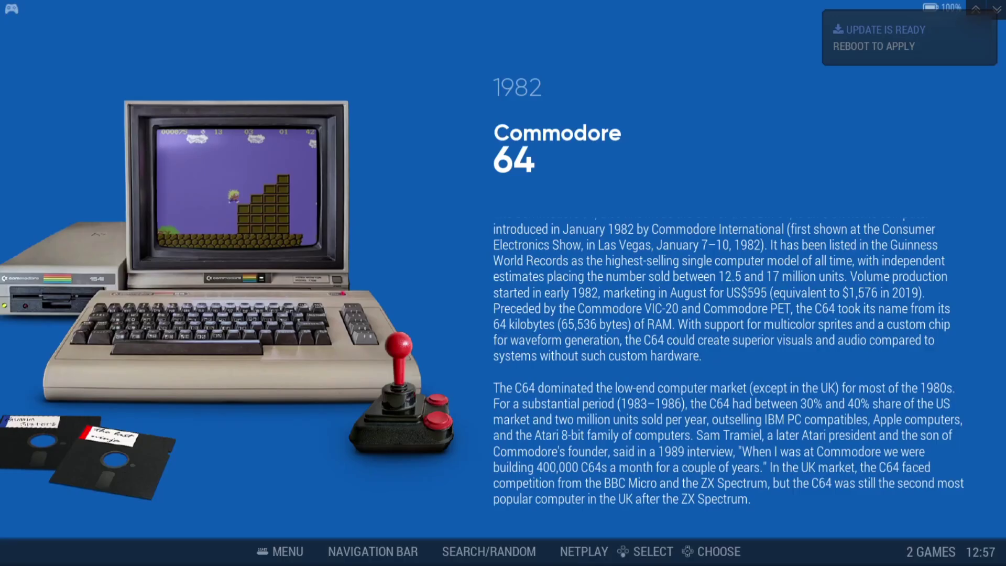
key(Escape)
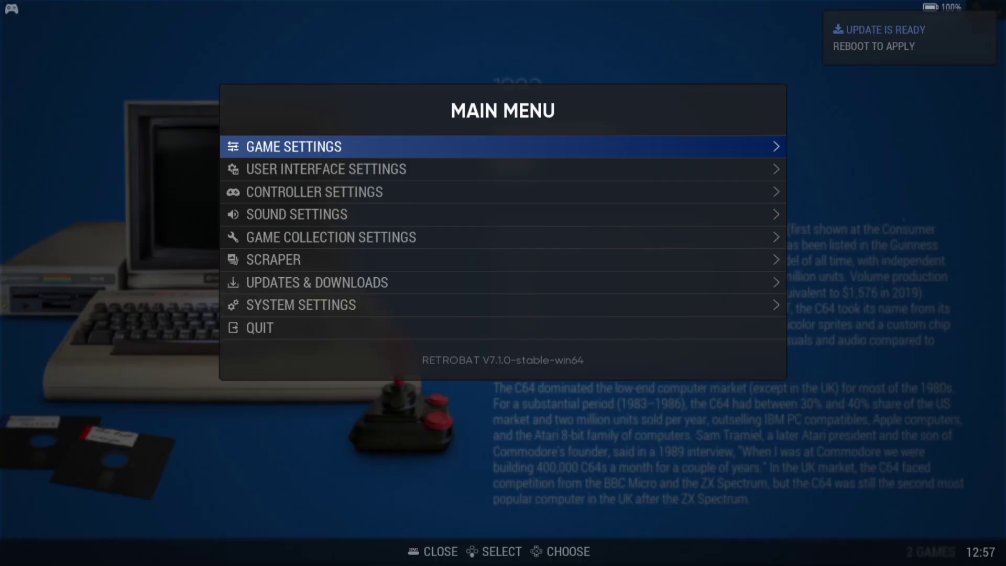
key(Up)
key(Return)
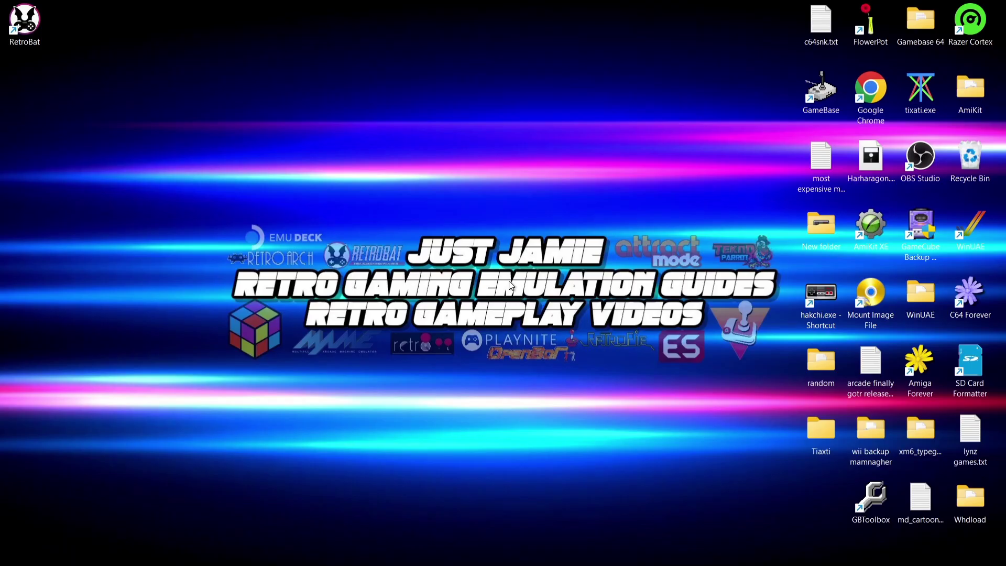
double_click(29, 34)
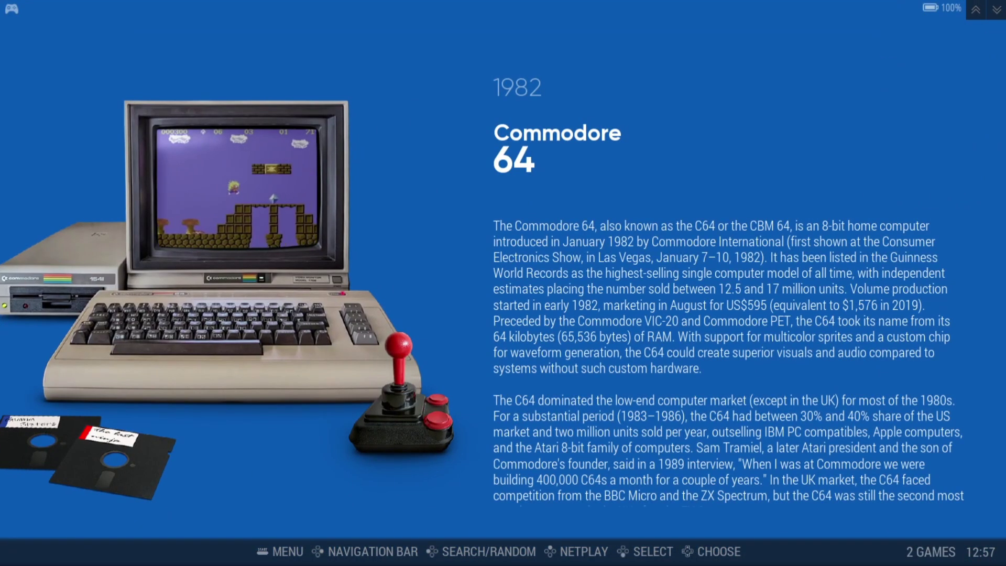
key(Escape)
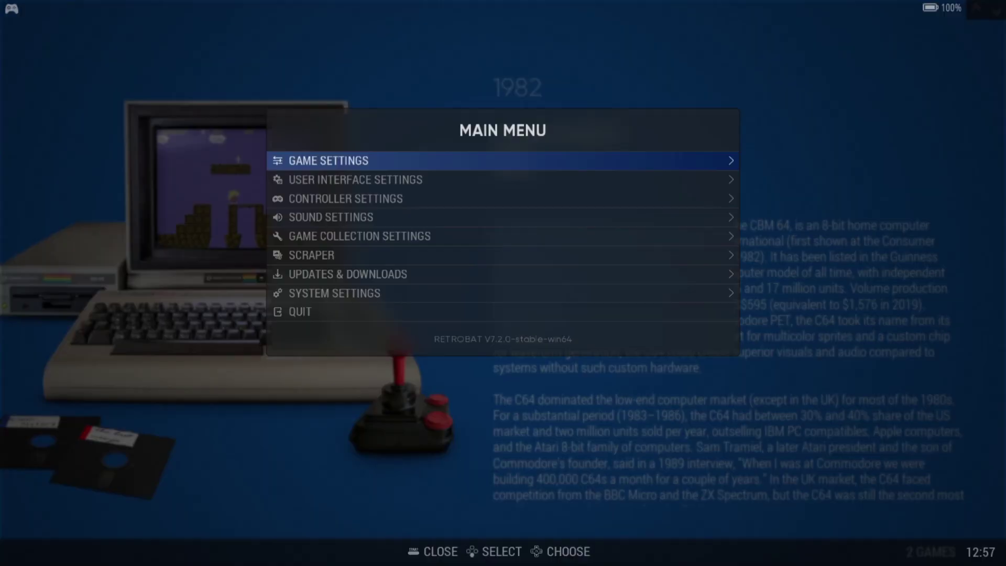